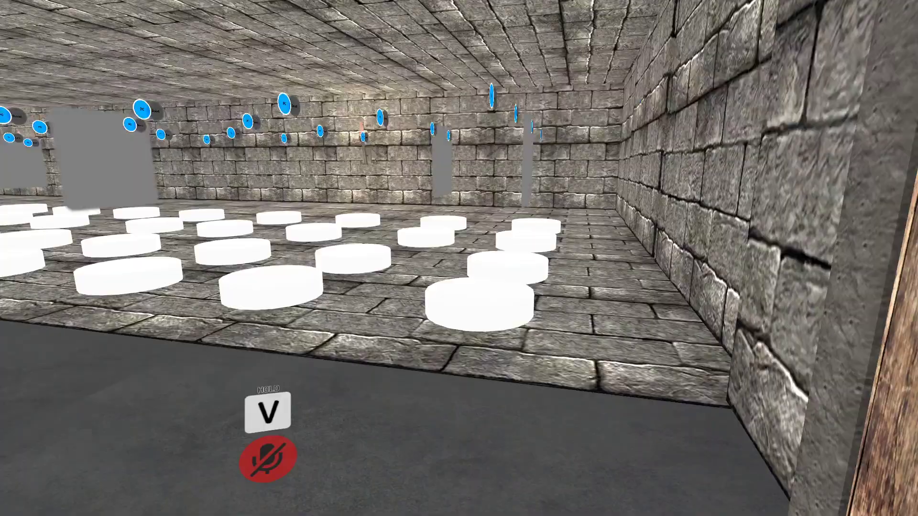
{"action": "key", "text": "w"}
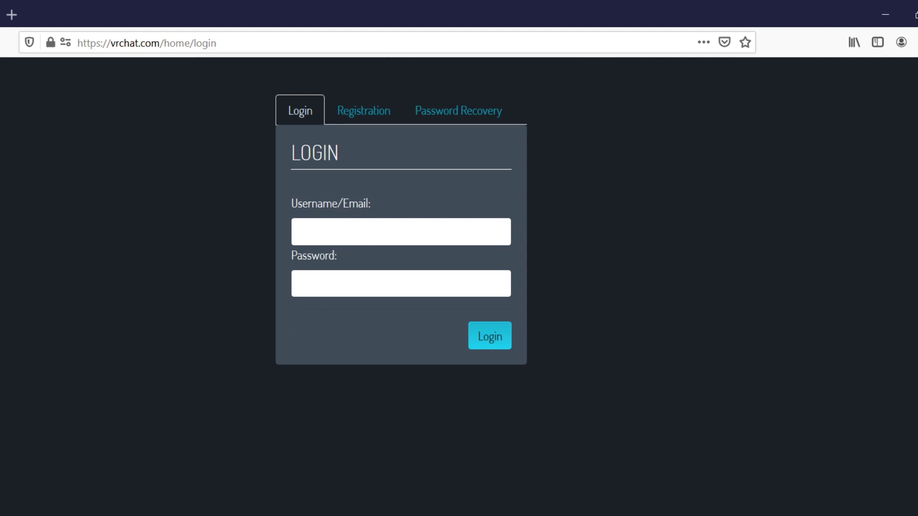
Step: Enter the account username to log in to the VRChat website, and open its Download page
{"action": "left_click", "coordinate": [361, 235]}
{"action": "type", "text": "Nonsk"}
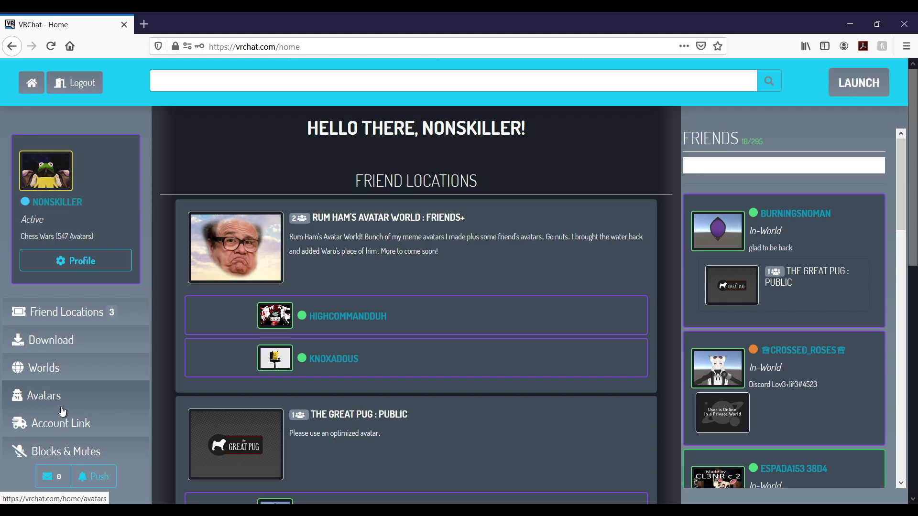
{"action": "left_click", "coordinate": [62, 344]}
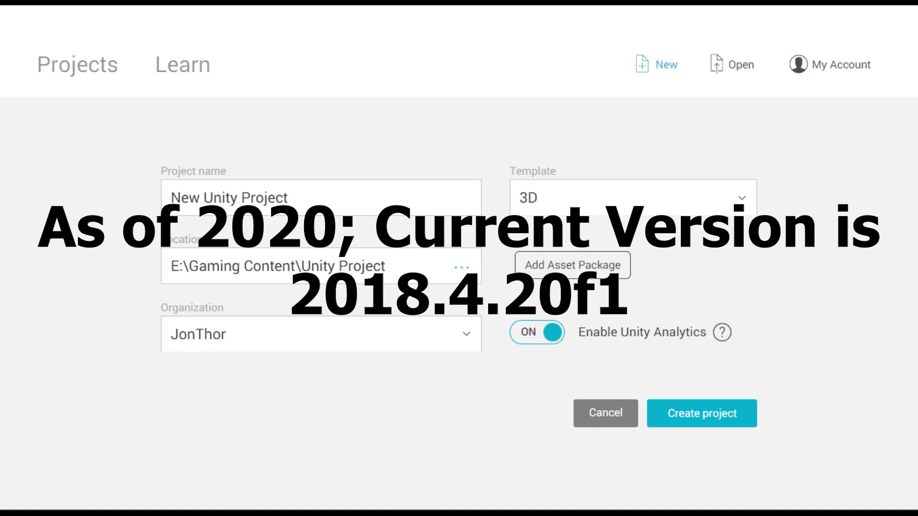
Step: Name the new 3D Unity project SDK2_World Project
{"action": "left_click", "coordinate": [229, 198]}
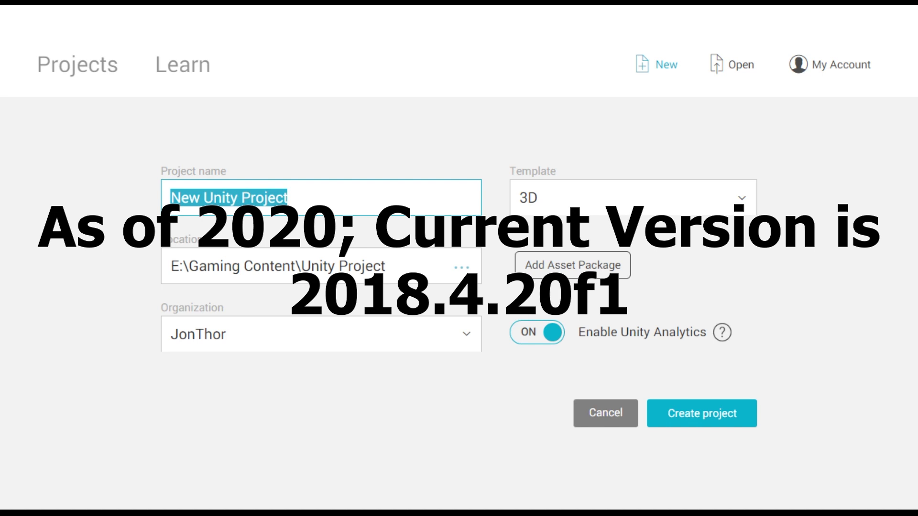
{"action": "type", "text": "SDK2_"}
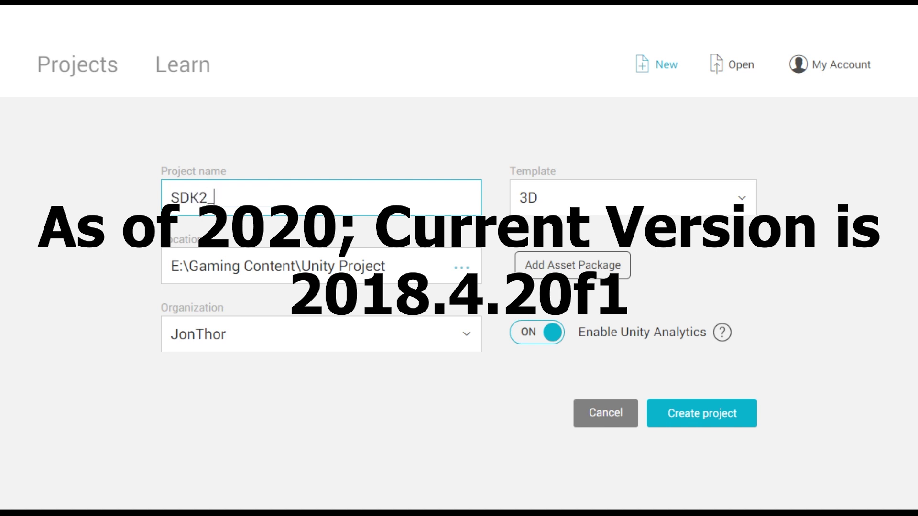
{"action": "type", "text": "Wo"}
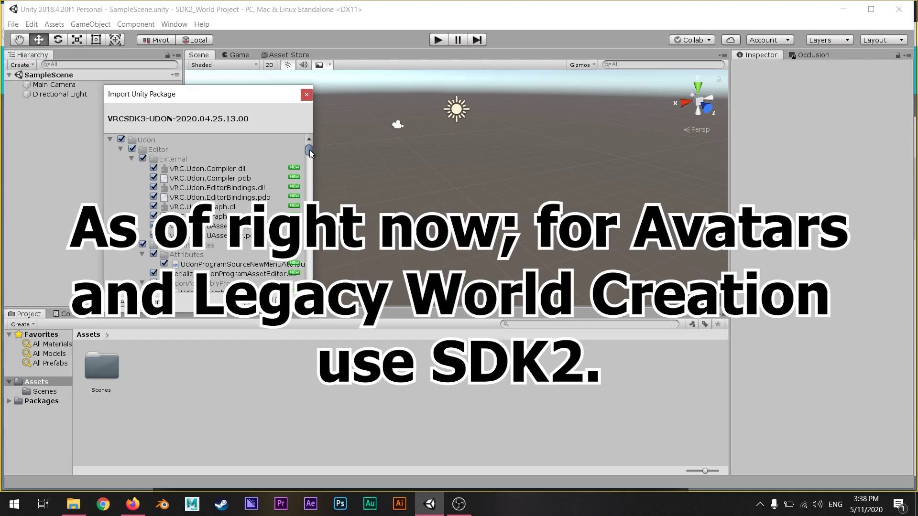
Step: Review the VRCSDK3-UDON-2020.04.25.13.00 package contents for import and move the VRChat SDK splash window aside
{"action": "left_click_drag", "start_coordinate": [309, 150], "coordinate": [309, 275]}
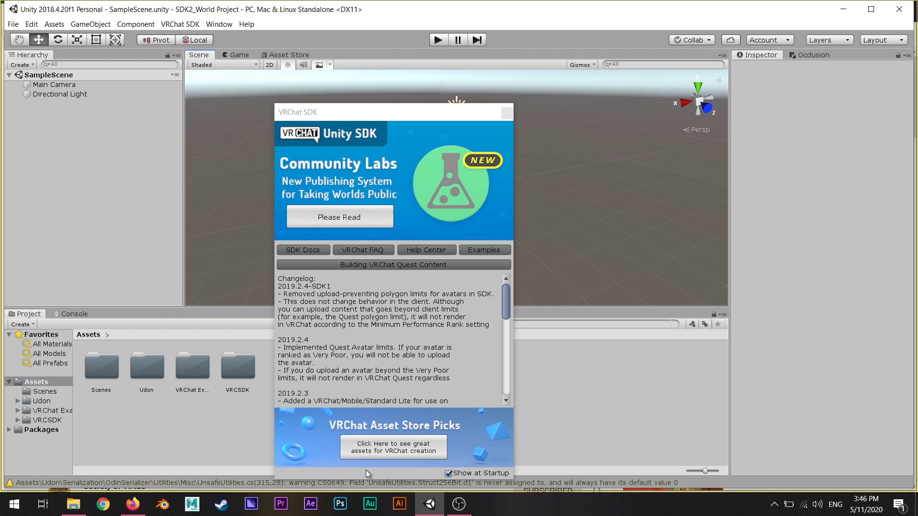
{"action": "left_click_drag", "start_coordinate": [360, 121], "coordinate": [215, 81]}
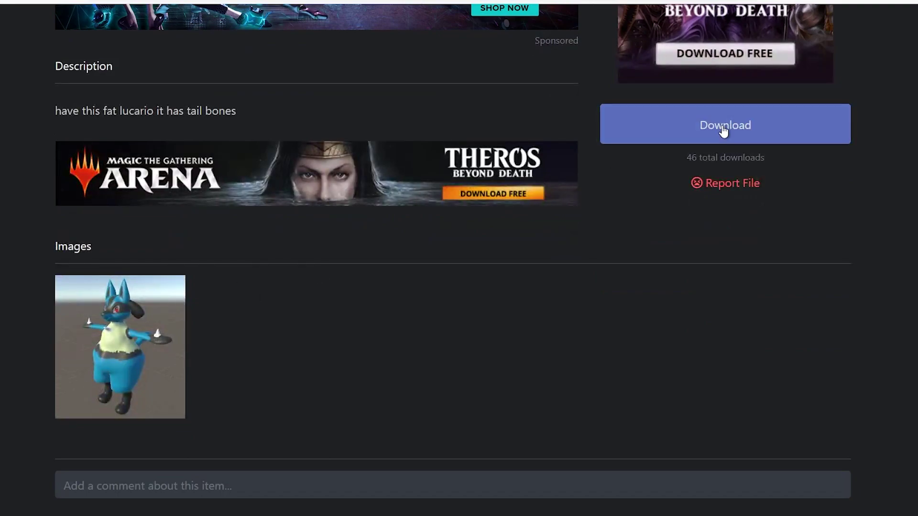
Step: Download the Unity package of the Fat lucario avatar from its model page
{"action": "left_click", "coordinate": [724, 126]}
{"action": "scroll", "coordinate": [478, 356], "scroll_direction": "down", "scroll_amount": 2}
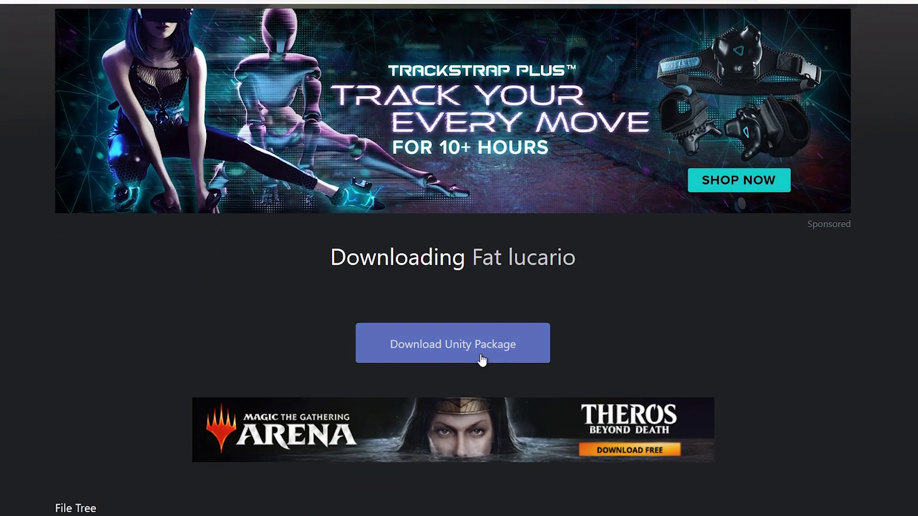
{"action": "left_click", "coordinate": [471, 354]}
{"action": "scroll", "coordinate": [334, 393], "scroll_direction": "down", "scroll_amount": 6}
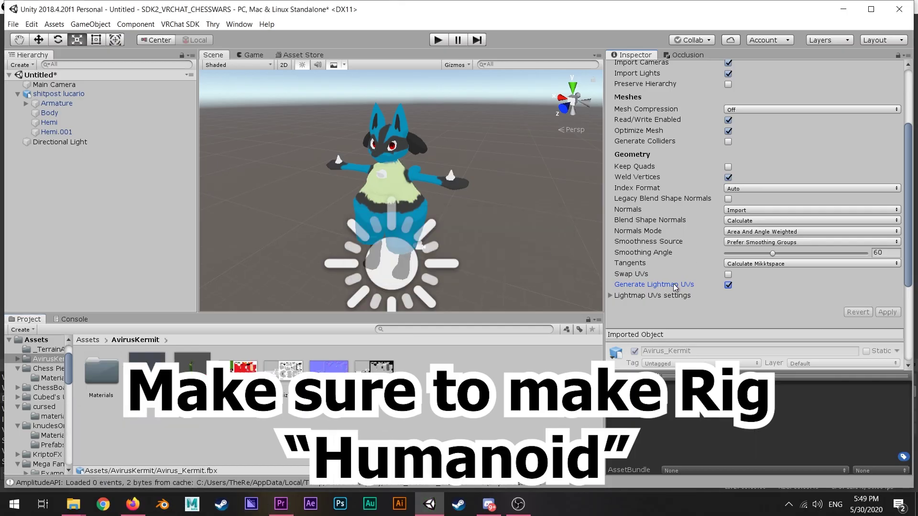
Step: Open the avatar configuration for the Humanoid rig of Avirus_Kermit, saving the modified scene
{"action": "scroll", "coordinate": [679, 272], "scroll_direction": "up", "scroll_amount": 10}
{"action": "left_click", "coordinate": [729, 97]}
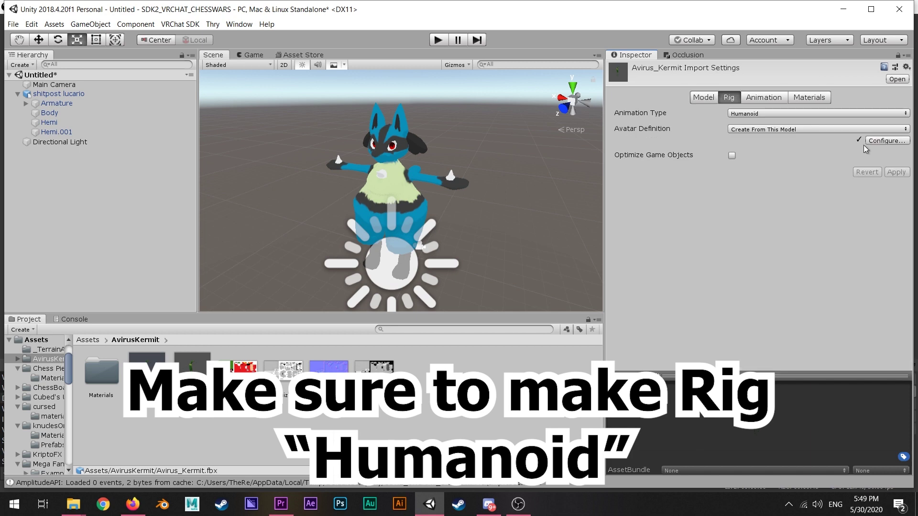
{"action": "left_click", "coordinate": [886, 142]}
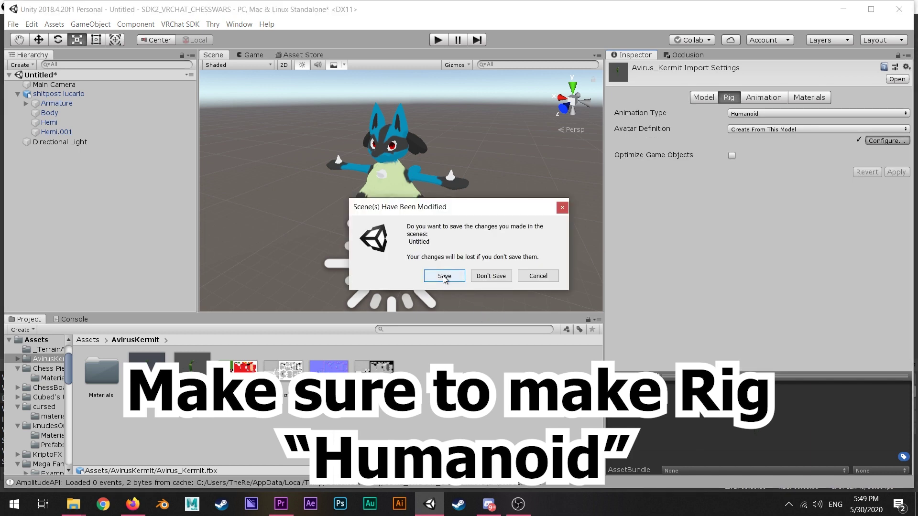
{"action": "left_click", "coordinate": [444, 276]}
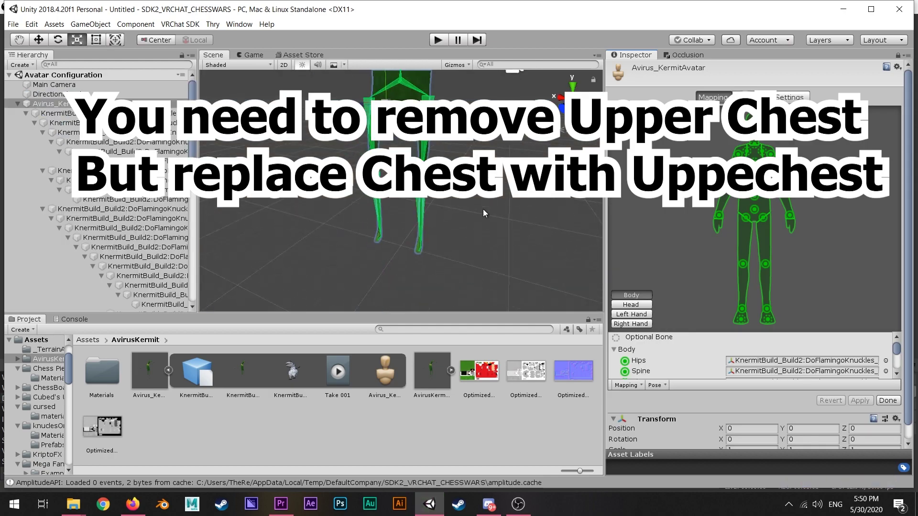
Step: Clear the Upper Chest bone, assign Character1_Spine2 to Chest, and check the head and left hand bone mappings
{"action": "scroll", "coordinate": [664, 360], "scroll_direction": "down", "scroll_amount": 2}
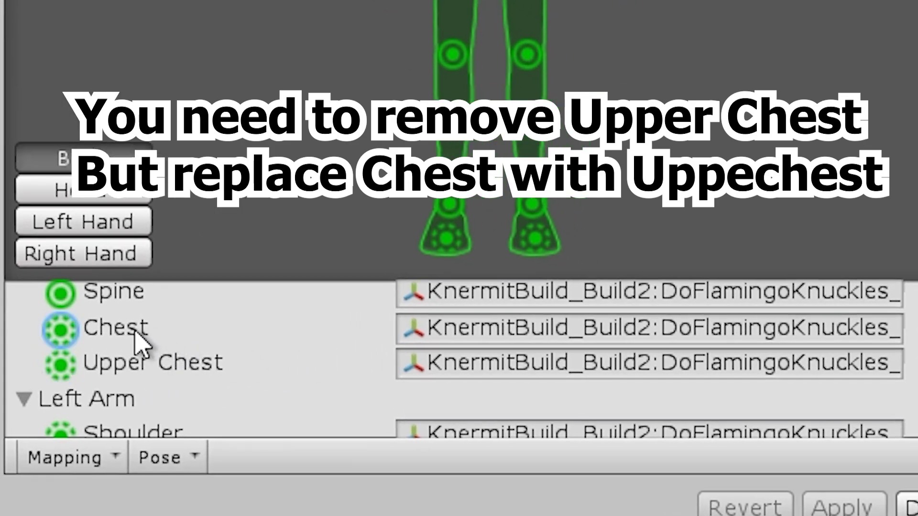
{"action": "key", "text": "Delete"}
{"action": "left_click", "coordinate": [137, 334]}
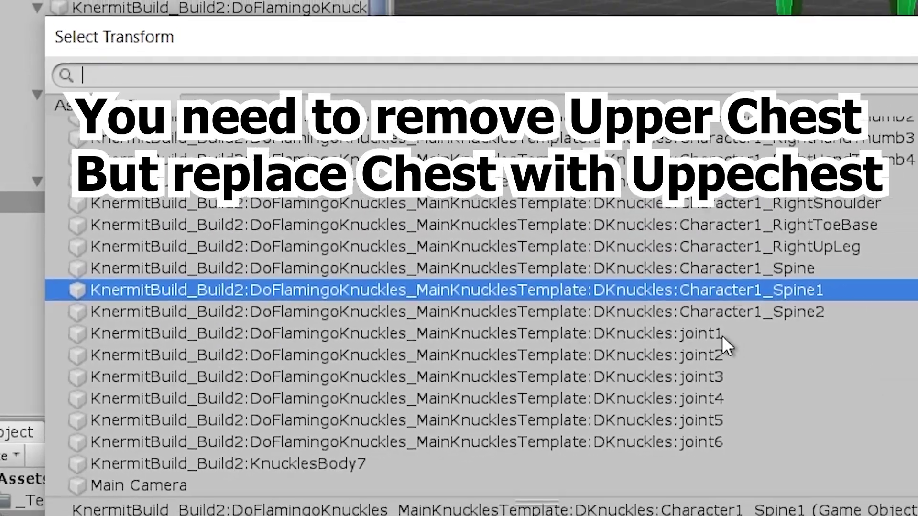
{"action": "left_click", "coordinate": [648, 302]}
{"action": "left_click", "coordinate": [892, 62]}
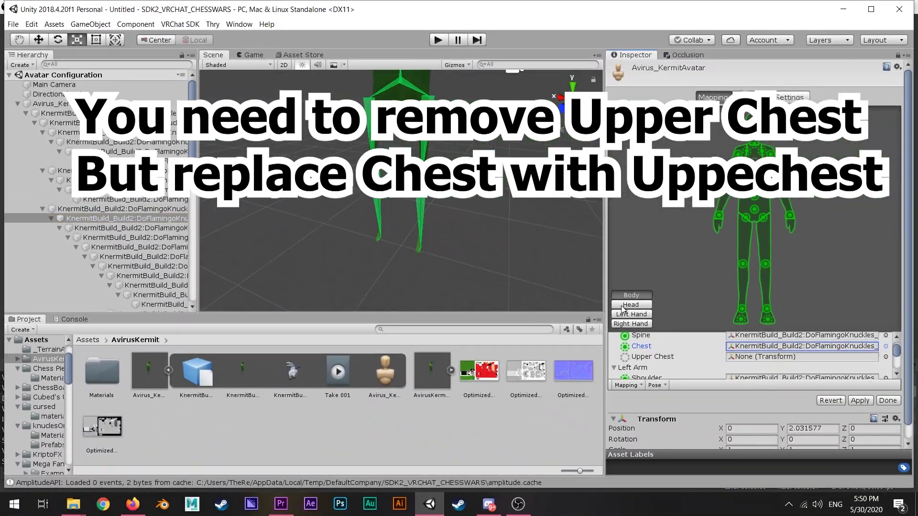
{"action": "left_click", "coordinate": [623, 306]}
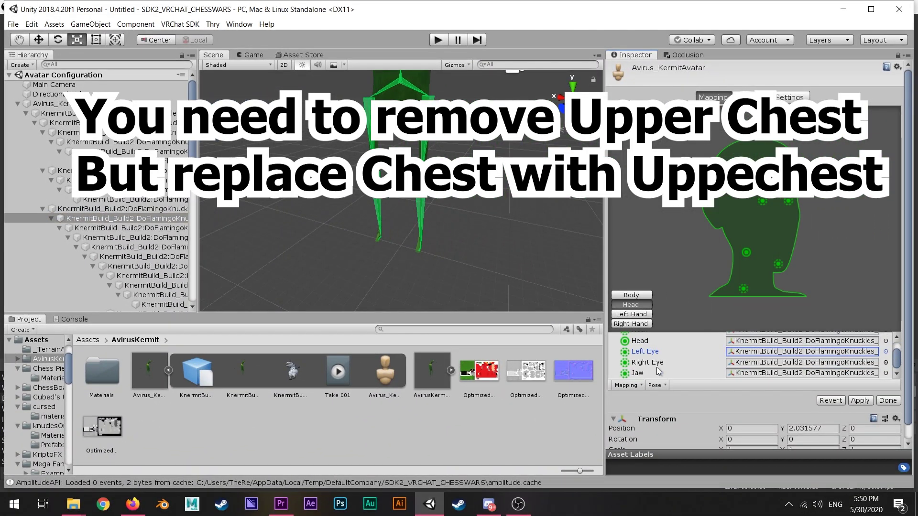
{"action": "left_click", "coordinate": [631, 315]}
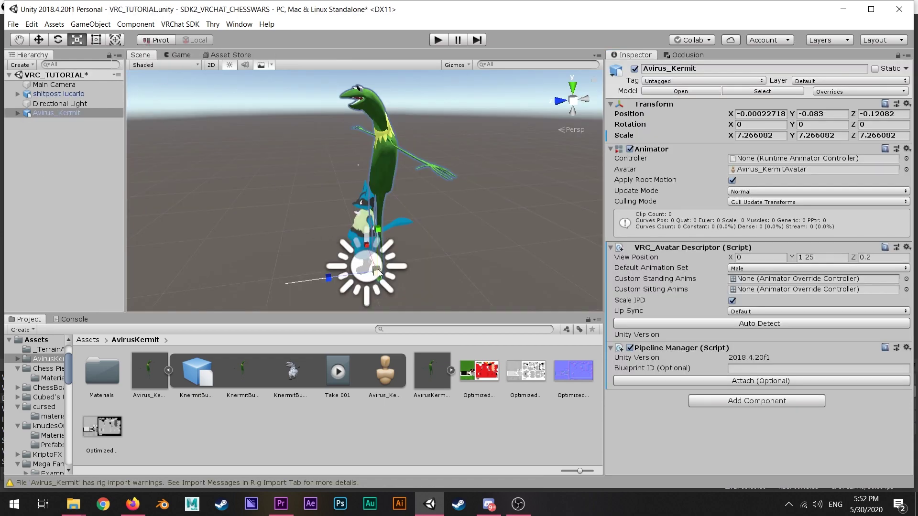
Step: Scale the Avirus_Kermit avatar uniformly to about 4.74 and set its avatar descriptor's View Position Z to 0.15
{"action": "left_click_drag", "start_coordinate": [378, 273], "coordinate": [366, 274]}
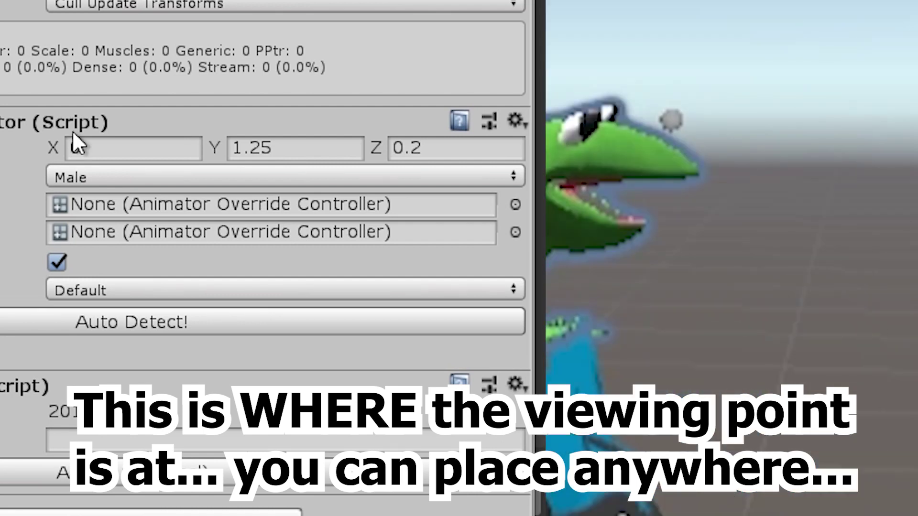
{"action": "left_click", "coordinate": [439, 151]}
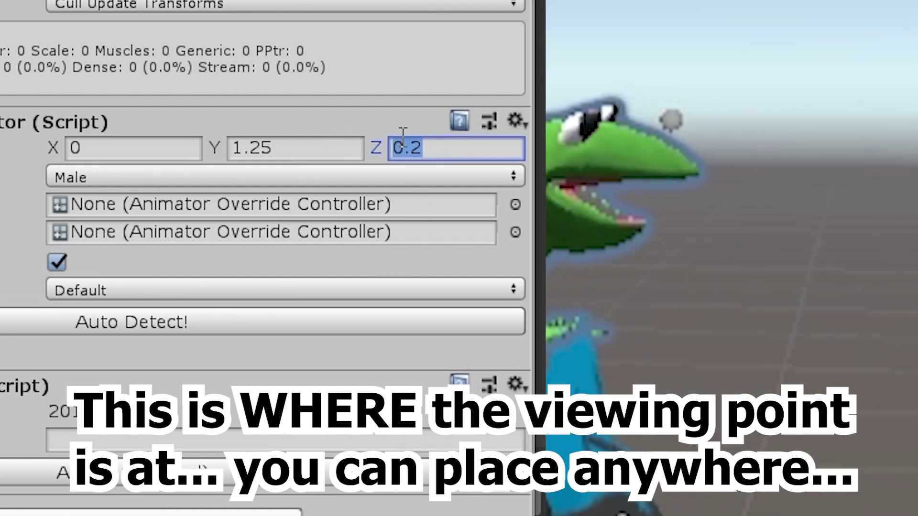
{"action": "type", "text": "1."}
{"action": "key", "text": "BackSpace"}
{"action": "key", "text": "BackSpace"}
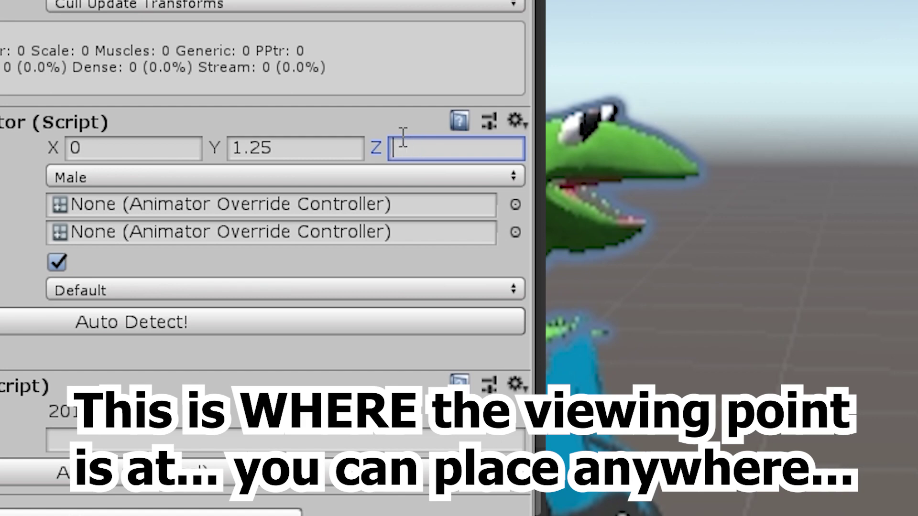
{"action": "type", "text": ".15"}
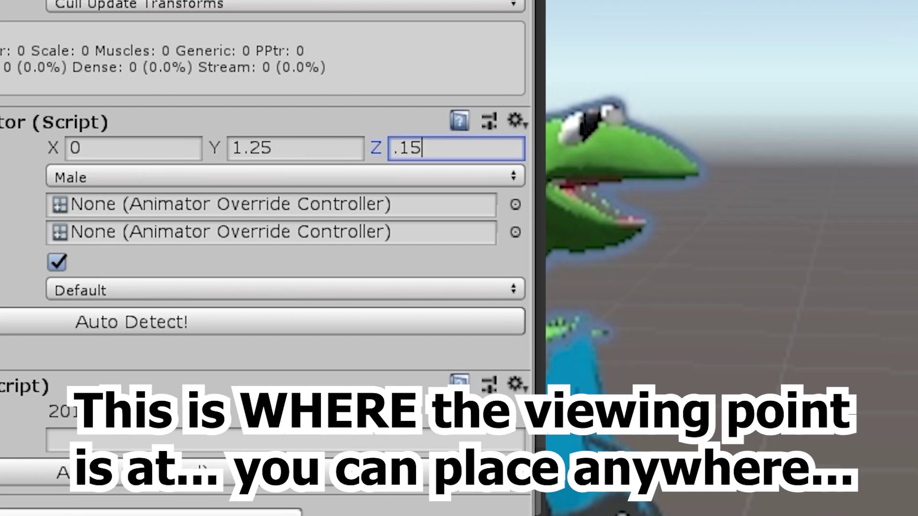
Step: Open the VRChat SDK control panel's Builder and select Avirus_Kermit as the avatar to build
{"action": "left_click", "coordinate": [180, 24]}
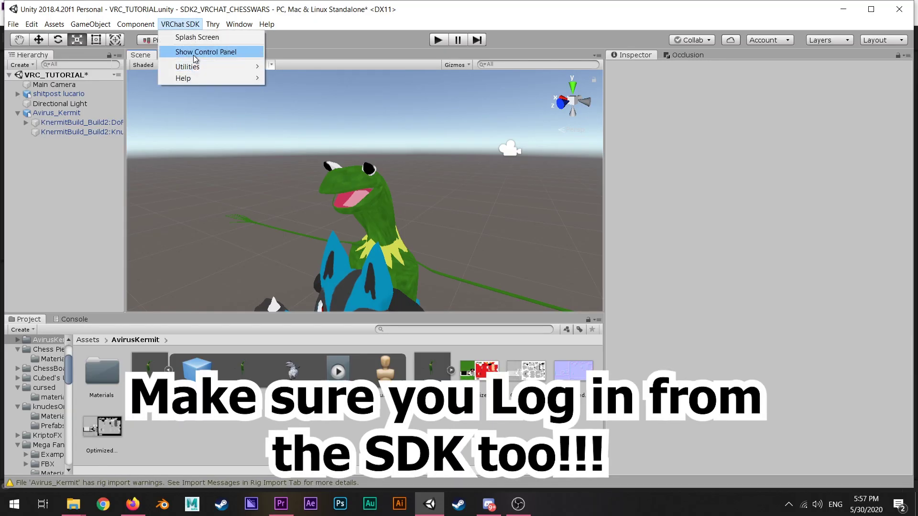
{"action": "left_click", "coordinate": [194, 54]}
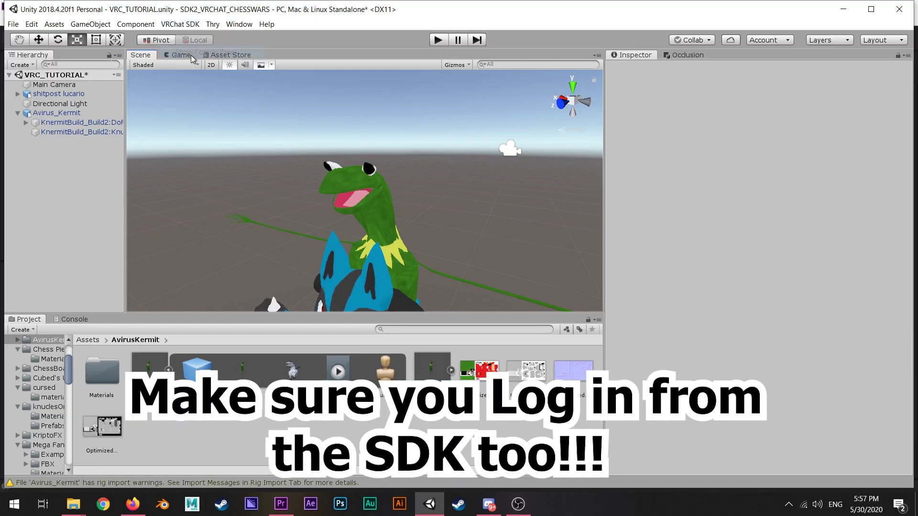
{"action": "left_click", "coordinate": [260, 155]}
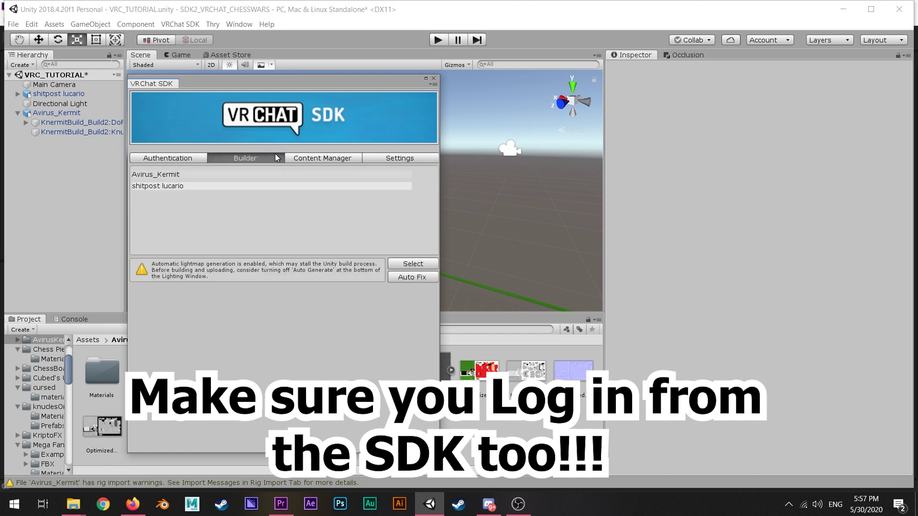
{"action": "left_click", "coordinate": [154, 175]}
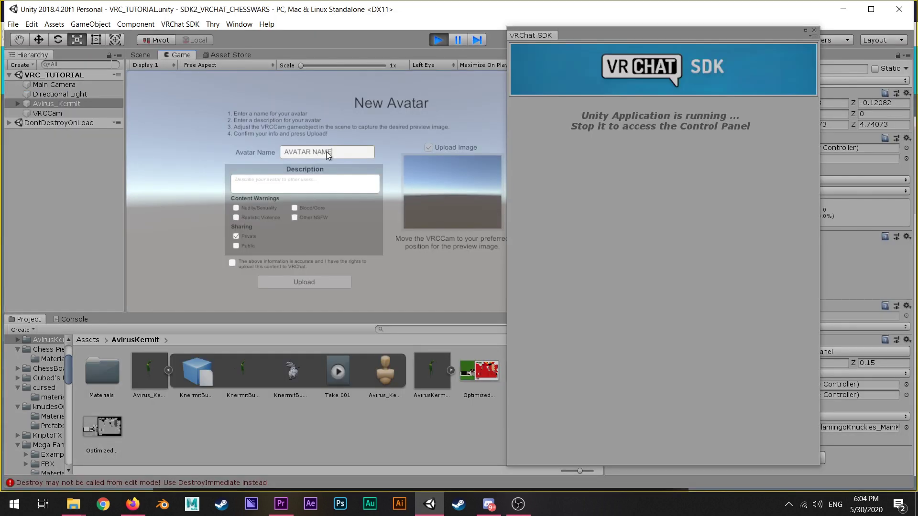
Step: Copy AVATAR NAME into the new avatar's description, set sharing to Public, and accept the content rights statement
{"action": "key", "text": "ctrl+a"}
{"action": "key", "text": "ctrl+c"}
{"action": "left_click", "coordinate": [283, 180]}
{"action": "key", "text": "ctrl+v"}
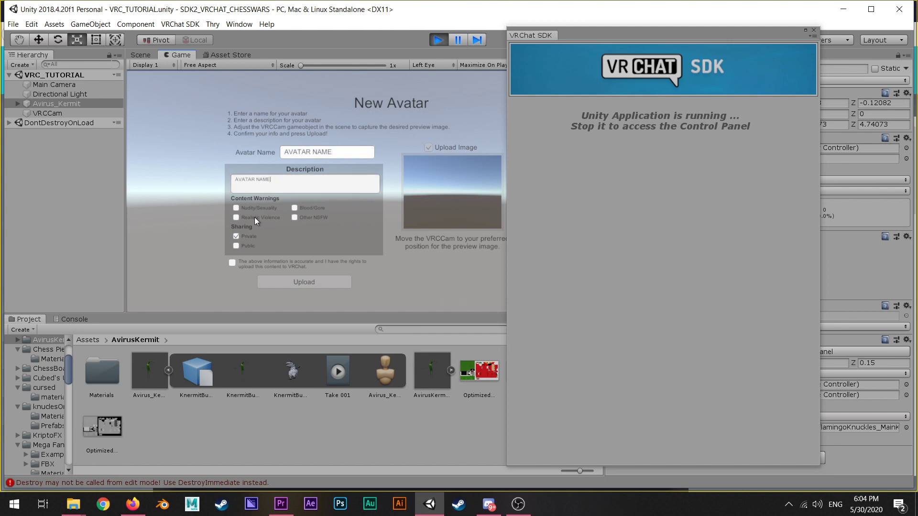
{"action": "left_click", "coordinate": [236, 246]}
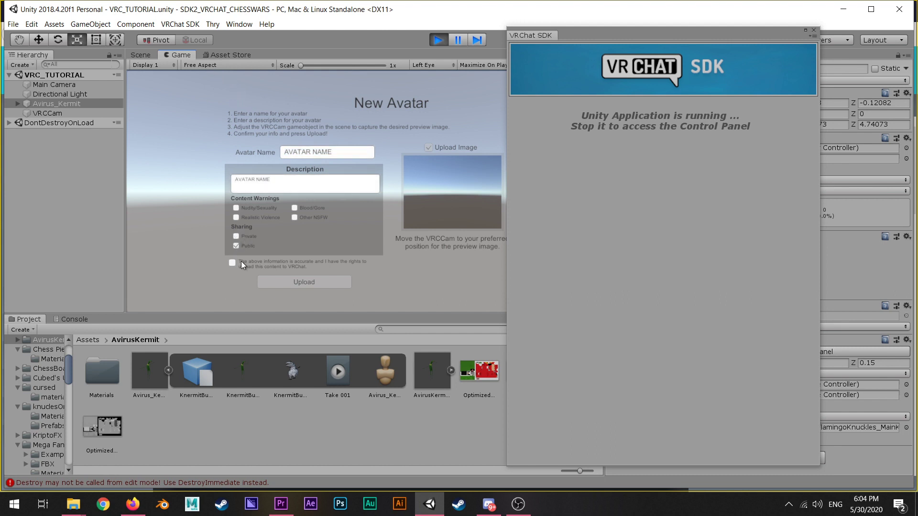
{"action": "left_click", "coordinate": [233, 262]}
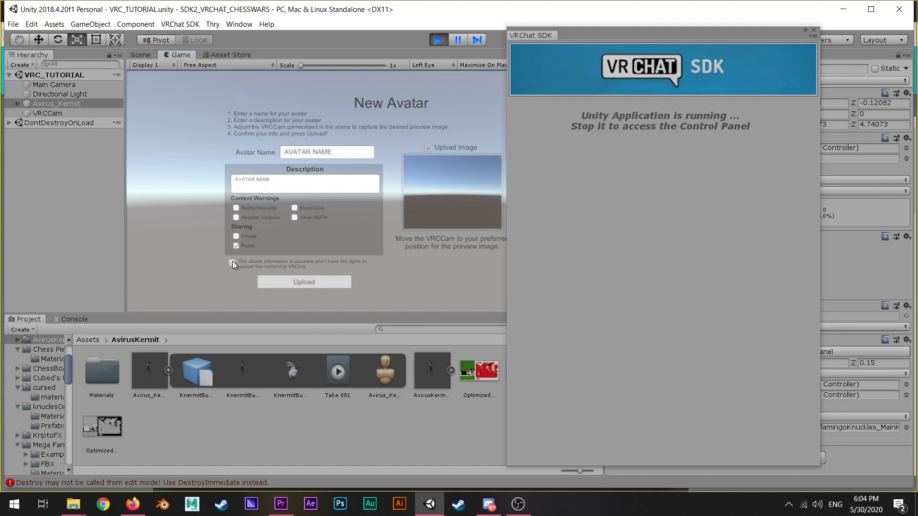
Step: Select VRCCam in the scene and set its position to 0, 0, 0, moving the VRChat SDK window aside
{"action": "left_click", "coordinate": [143, 53]}
{"action": "double_click", "coordinate": [78, 113]}
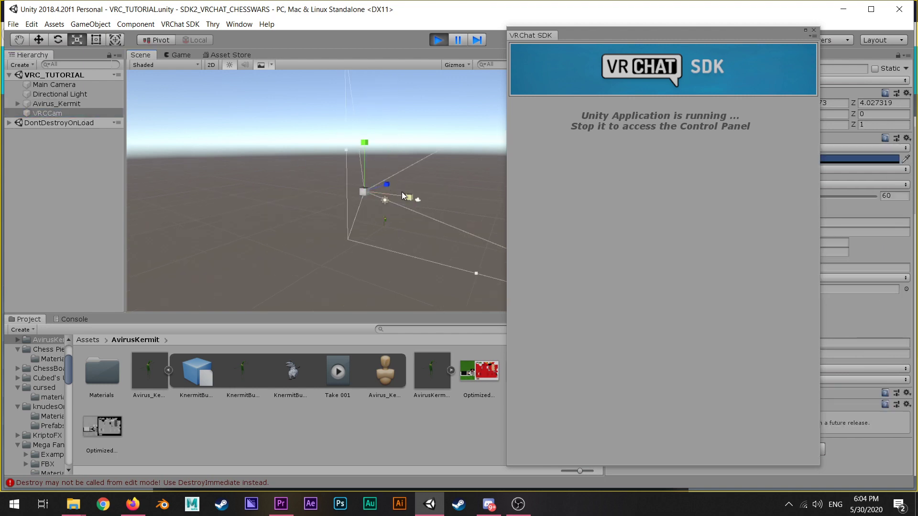
{"action": "scroll", "coordinate": [421, 231], "scroll_direction": "up", "scroll_amount": 5}
{"action": "left_click_drag", "start_coordinate": [647, 42], "coordinate": [395, 252]}
{"action": "type", "text": "0"}
{"action": "key", "text": "Tab"}
{"action": "type", "text": "0"}
{"action": "key", "text": "Tab"}
{"action": "type", "text": "0"}
{"action": "left_click", "coordinate": [444, 242]}
{"action": "left_click_drag", "start_coordinate": [412, 249], "coordinate": [756, 311]}
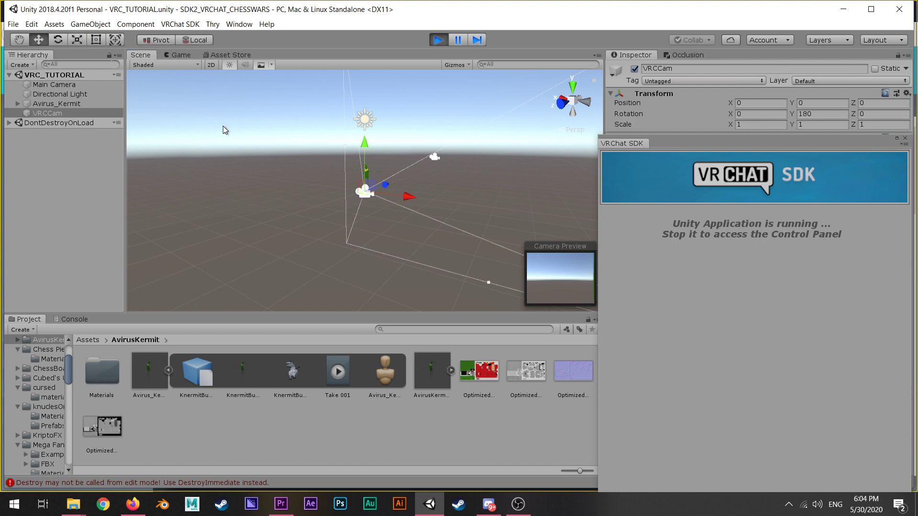
Step: Move VRCCam to Y 1.04 and Z 0.42 to frame the avatar's face, and check the upload image
{"action": "left_click_drag", "start_coordinate": [263, 143], "coordinate": [276, 185], "text": "alt"}
{"action": "scroll", "coordinate": [275, 184], "scroll_direction": "up", "scroll_amount": 2}
{"action": "left_click_drag", "start_coordinate": [407, 189], "coordinate": [391, 187]}
{"action": "left_click_drag", "start_coordinate": [353, 151], "coordinate": [353, 107]}
{"action": "left_click", "coordinate": [168, 57]}
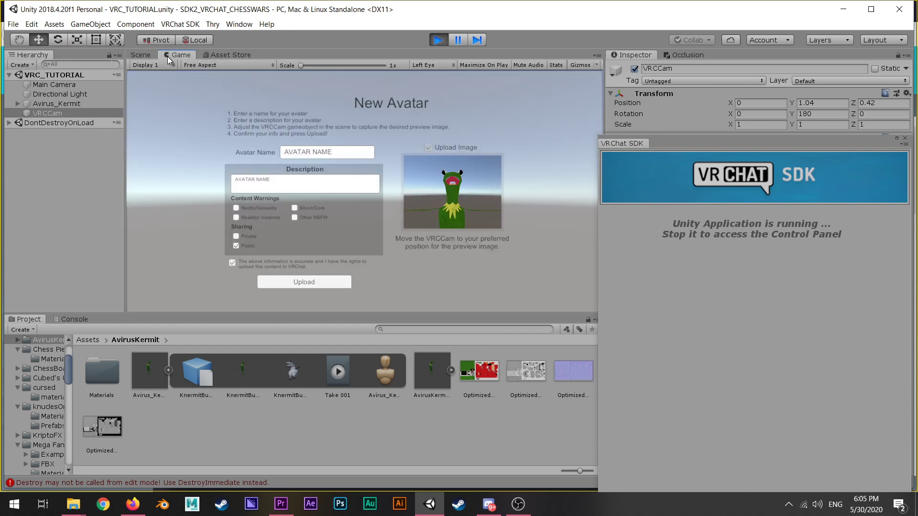
Step: Select Avirus_Kermit and move the VRChat SDK window away from its properties
{"action": "left_click", "coordinate": [56, 103]}
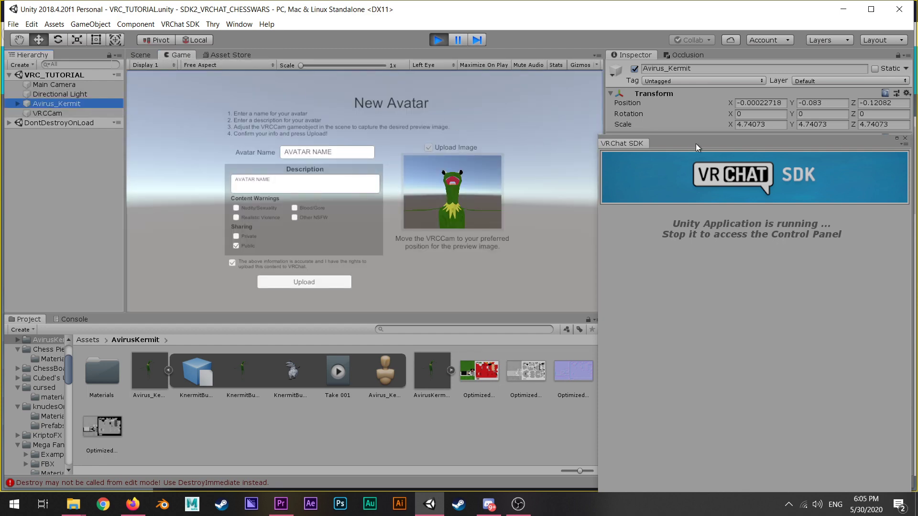
{"action": "left_click_drag", "start_coordinate": [696, 143], "coordinate": [364, 281]}
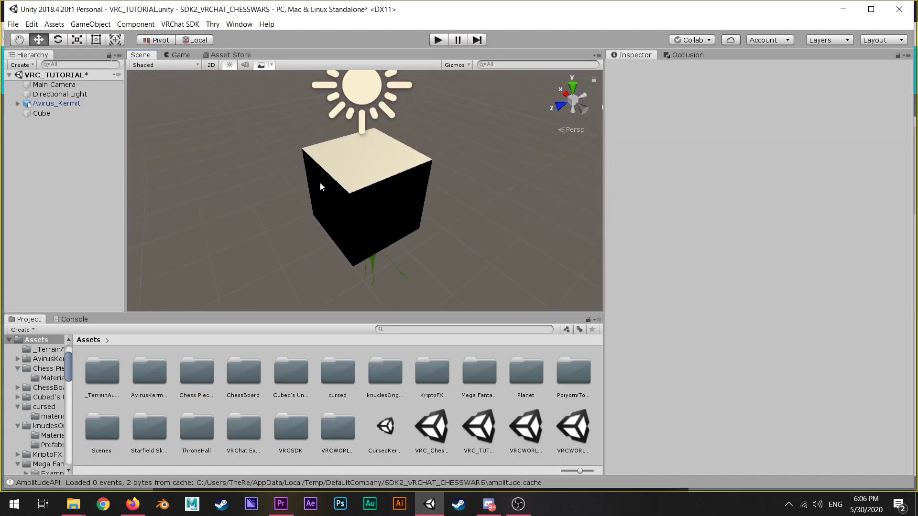
Step: Select the Cube in the scene and search the project assets for "vrcworld"
{"action": "left_click", "coordinate": [323, 177]}
{"action": "left_click", "coordinate": [197, 196]}
{"action": "left_click", "coordinate": [348, 173]}
{"action": "left_click", "coordinate": [430, 329]}
{"action": "type", "text": "vrcworld"}
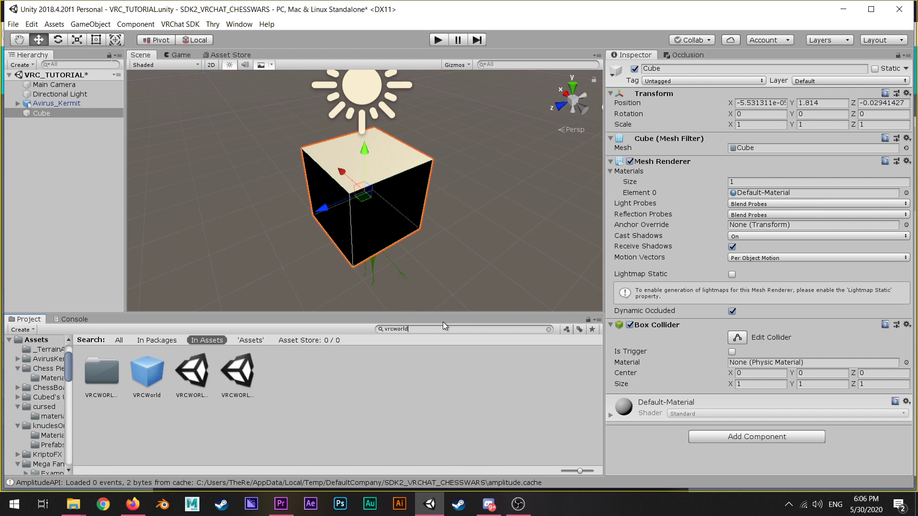
Step: Add the VRCWorld prefab to the scene and raise it to Y 2.444 above the origin
{"action": "left_click_drag", "start_coordinate": [147, 373], "coordinate": [61, 154]}
{"action": "left_click_drag", "start_coordinate": [358, 263], "coordinate": [345, 183]}
{"action": "key", "text": "f"}
{"action": "scroll", "coordinate": [399, 214], "scroll_direction": "up", "scroll_amount": 5}
{"action": "left_click_drag", "start_coordinate": [290, 246], "coordinate": [260, 170], "text": "alt"}
{"action": "scroll", "coordinate": [399, 213], "scroll_direction": "up", "scroll_amount": 6}
{"action": "left_click_drag", "start_coordinate": [364, 143], "coordinate": [362, 149]}
Step: Create a 3D plane and lower it beneath VRCWorld as the world's floor
{"action": "right_click", "coordinate": [73, 175]}
{"action": "mouse_move", "coordinate": [95, 282]}
{"action": "left_click", "coordinate": [201, 331]}
{"action": "scroll", "coordinate": [377, 220], "scroll_direction": "down", "scroll_amount": 5}
{"action": "left_click_drag", "start_coordinate": [364, 142], "coordinate": [364, 174]}
{"action": "scroll", "coordinate": [411, 225], "scroll_direction": "up", "scroll_amount": 4}
Step: Select VRCWorld and search the components that can be added to it for "vrc_scene"
{"action": "left_click", "coordinate": [59, 125]}
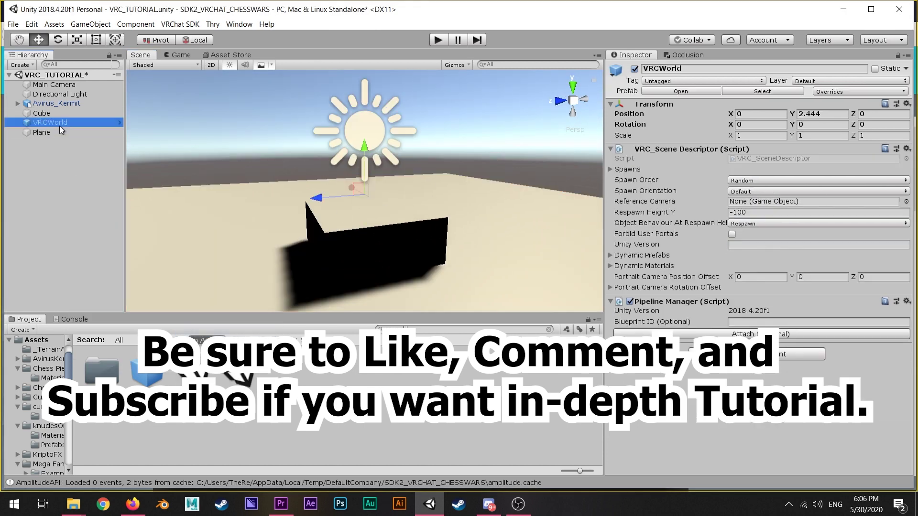
{"action": "left_click", "coordinate": [757, 354]}
{"action": "type", "text": "vrc_scene"}
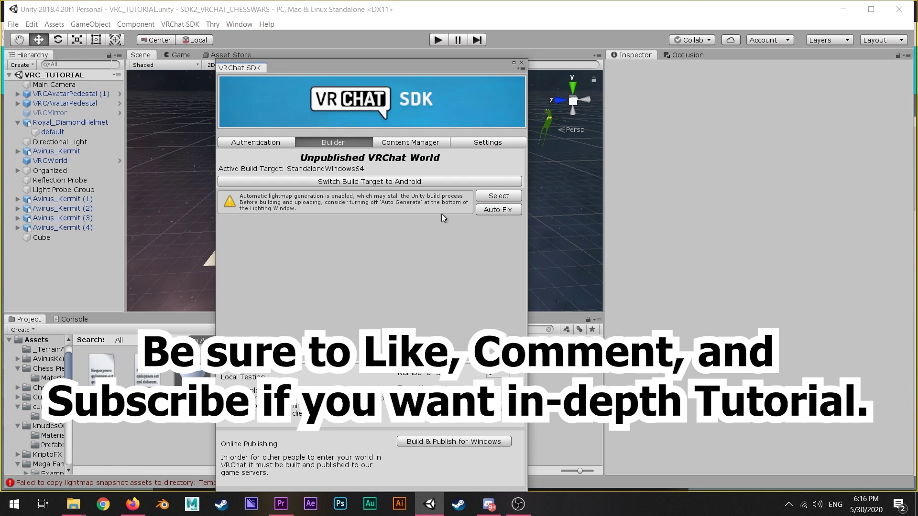
Step: Auto-fix the automatic lightmap generation issue before publishing the world
{"action": "left_click", "coordinate": [486, 210]}
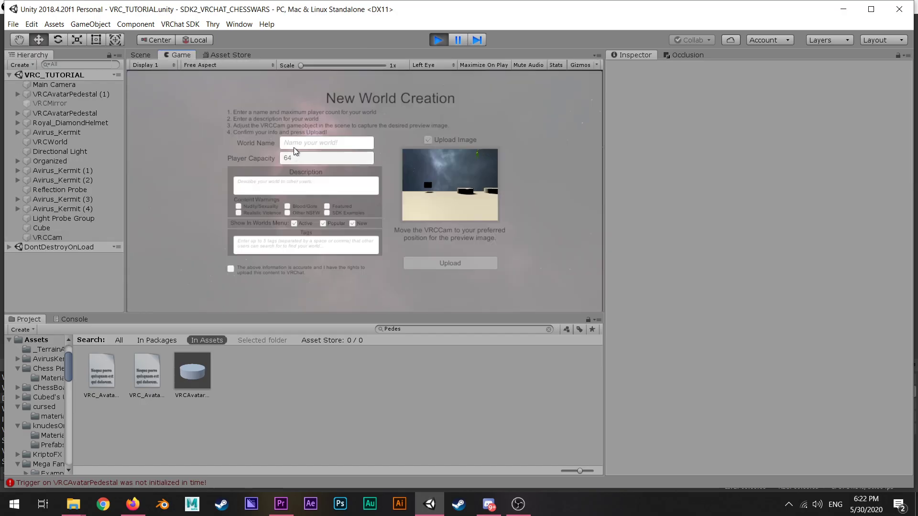
Step: Name and describe the world as "Magical World Adventure", set player capacity to 20 and tags to Magical, World, and upload it
{"action": "type", "text": "Magical World Adventure"}
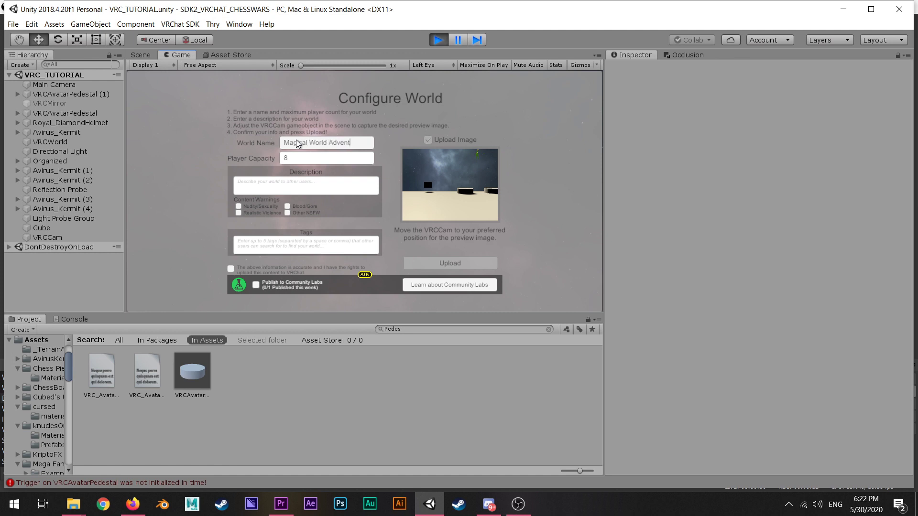
{"action": "left_click", "coordinate": [297, 158]}
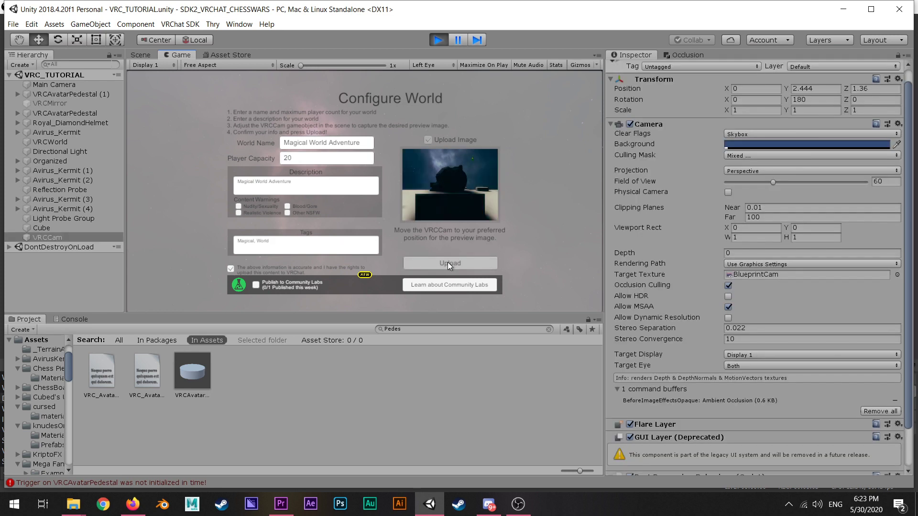
{"action": "left_click", "coordinate": [448, 262]}
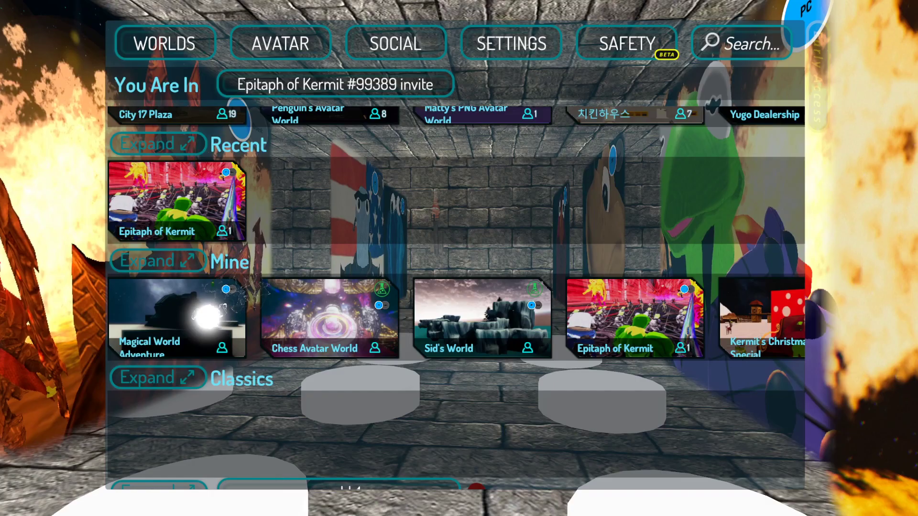
Step: Switch to VRChat, open Magical World Adventure among your own worlds, and enter it
{"action": "left_click", "coordinate": [194, 313]}
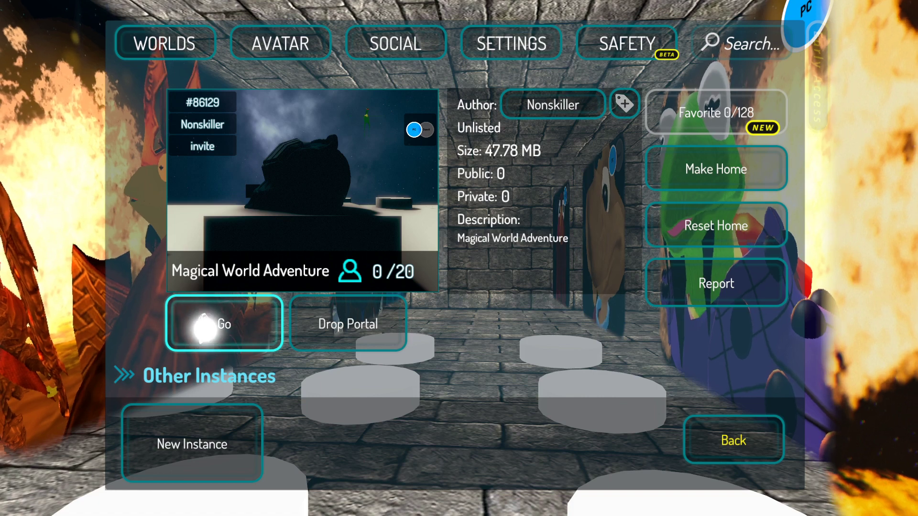
{"action": "left_click", "coordinate": [206, 329]}
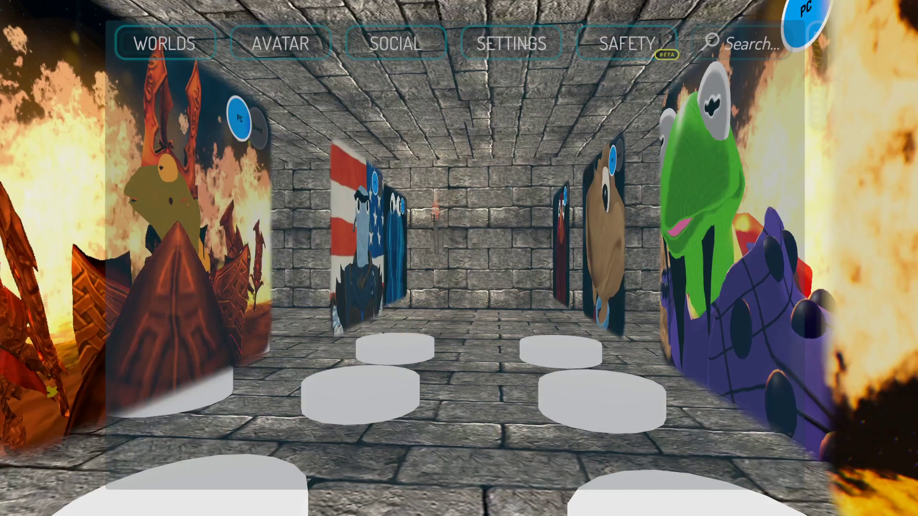